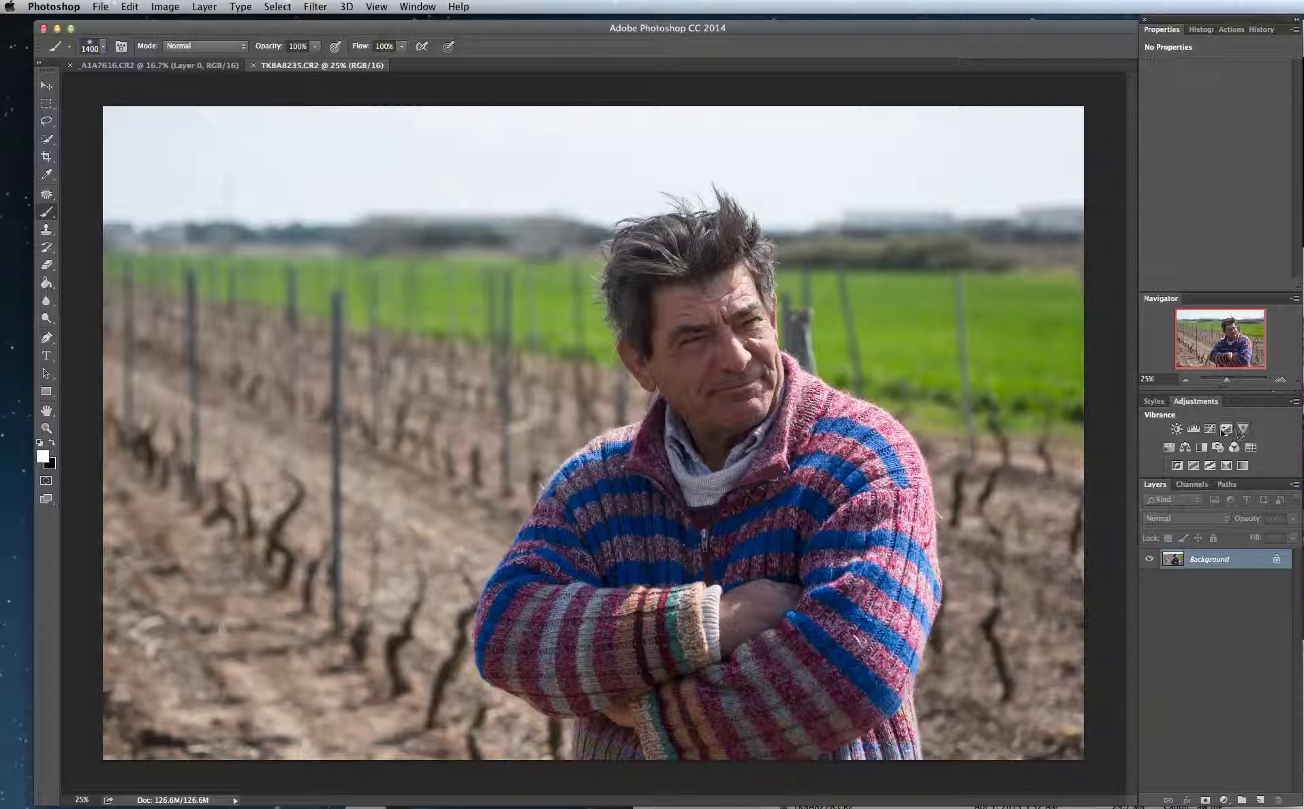
Add a Curves adjustment layer above the Background and set its blend mode to Screen.
left_click(1210, 430)
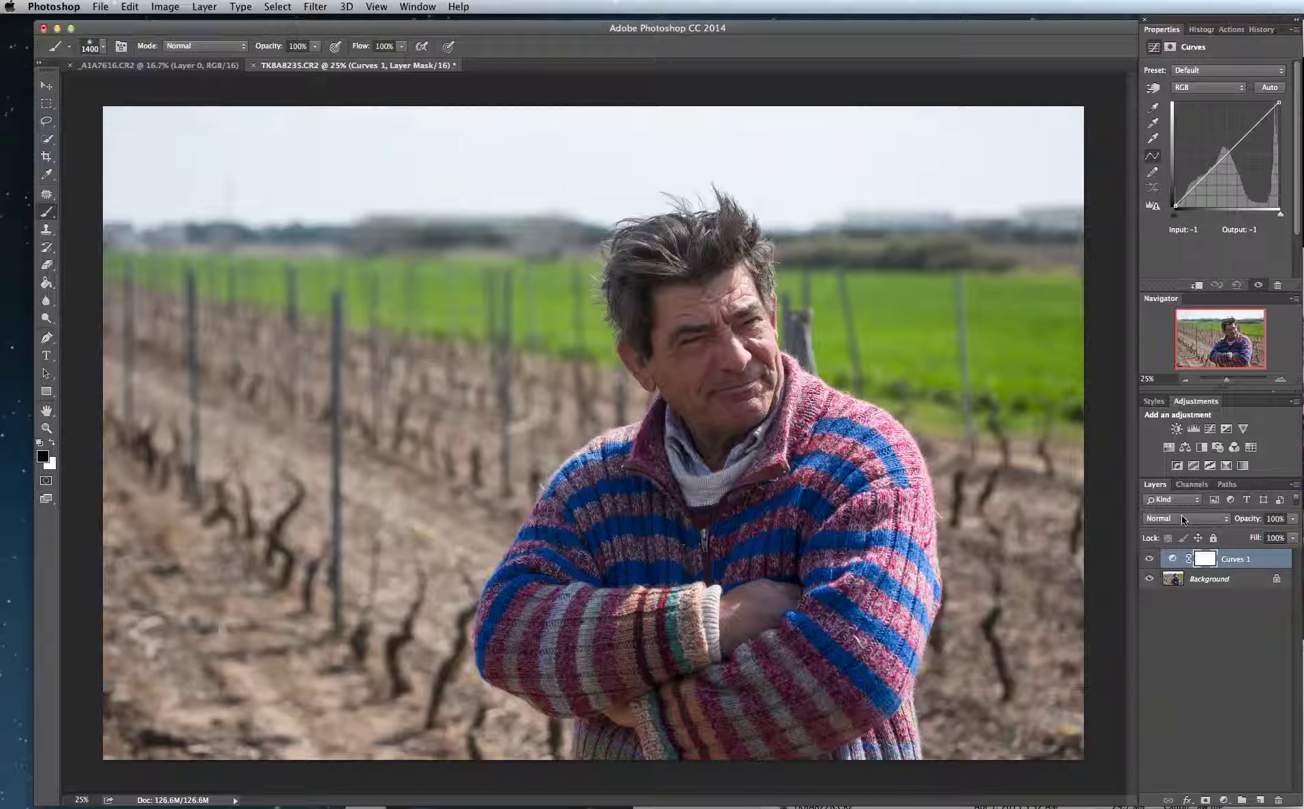
left_click(1185, 518)
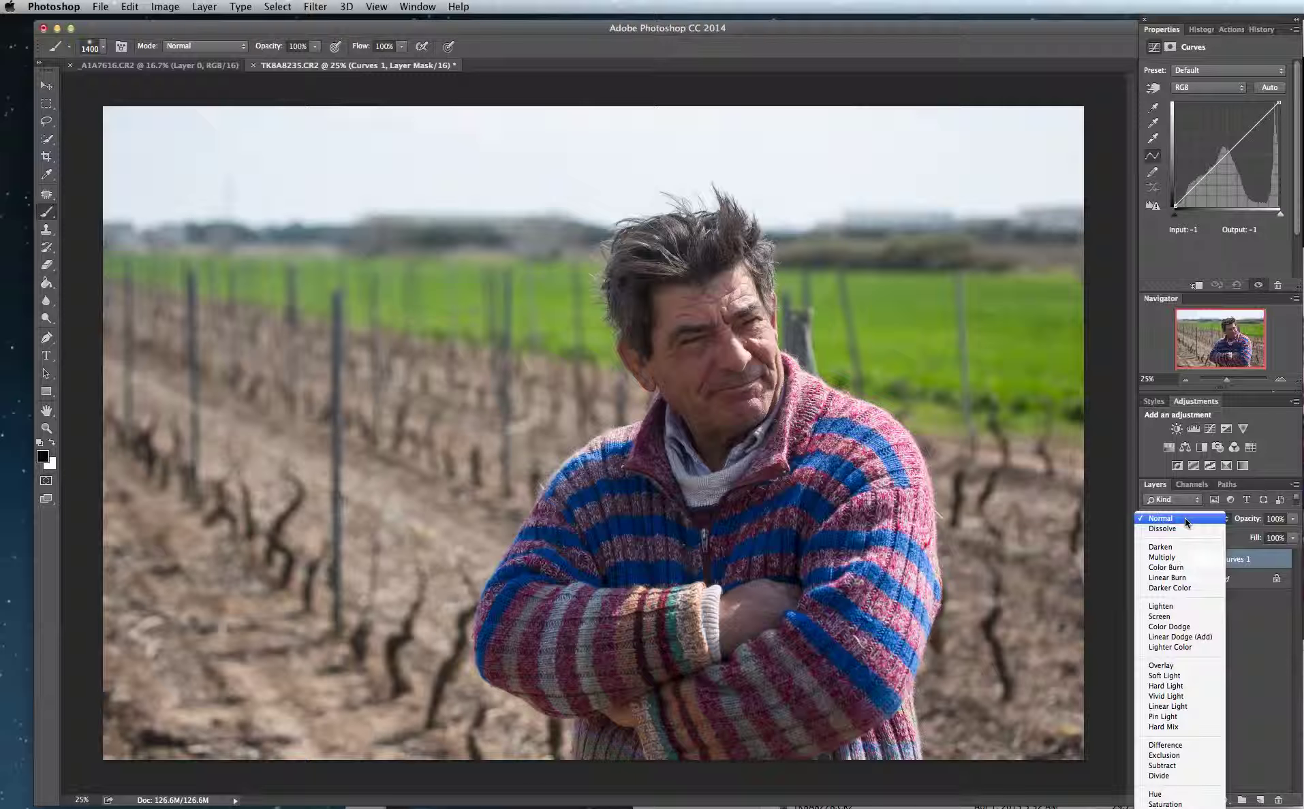
left_click(1160, 616)
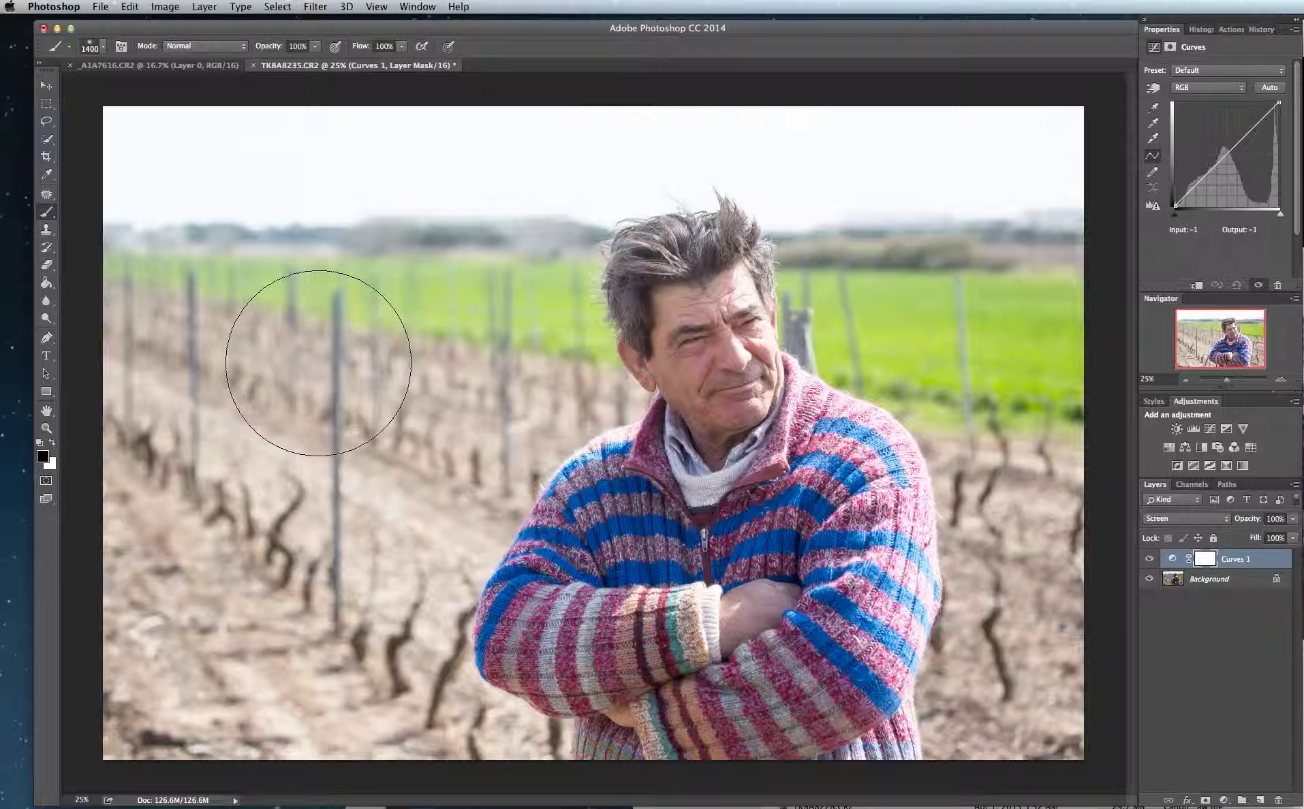
Invert the Curves layer's mask to black to hide the brightening effect.
left_click(164, 6)
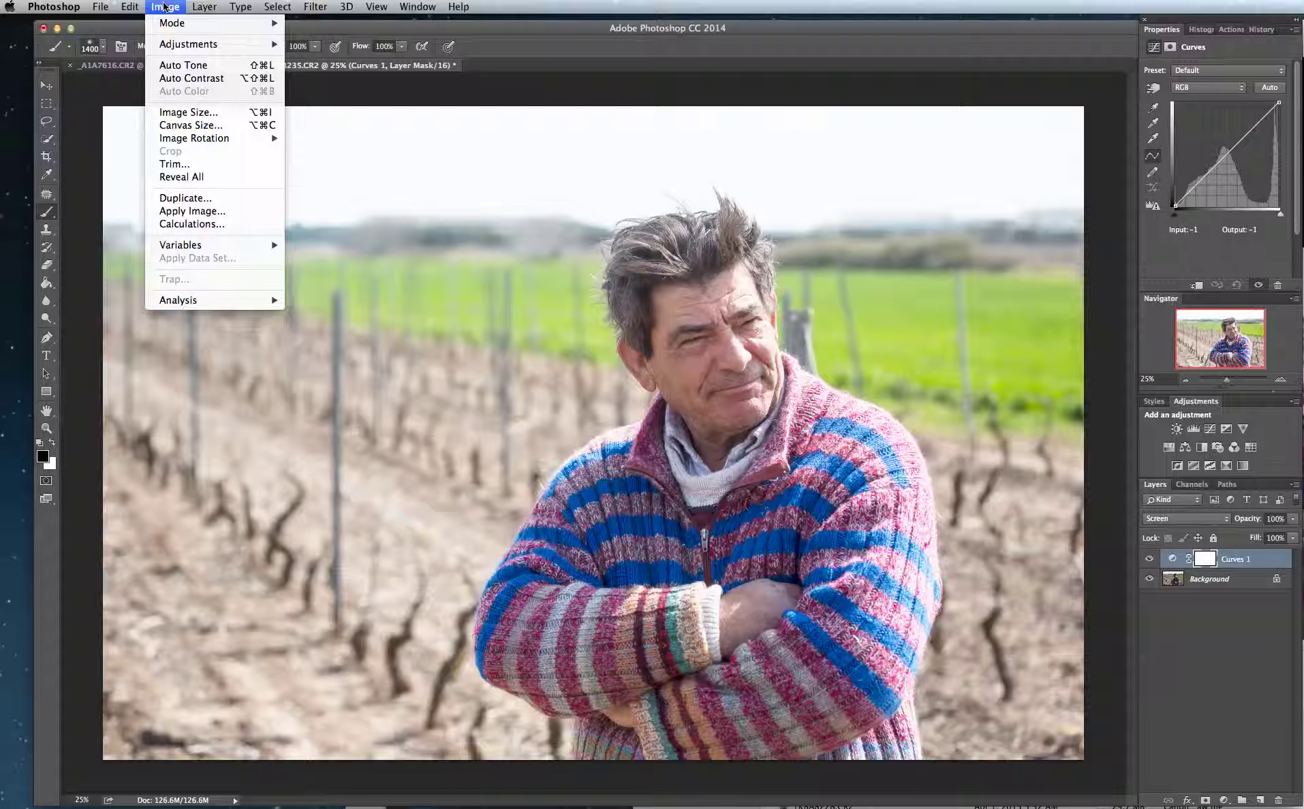
mouse_move(171, 45)
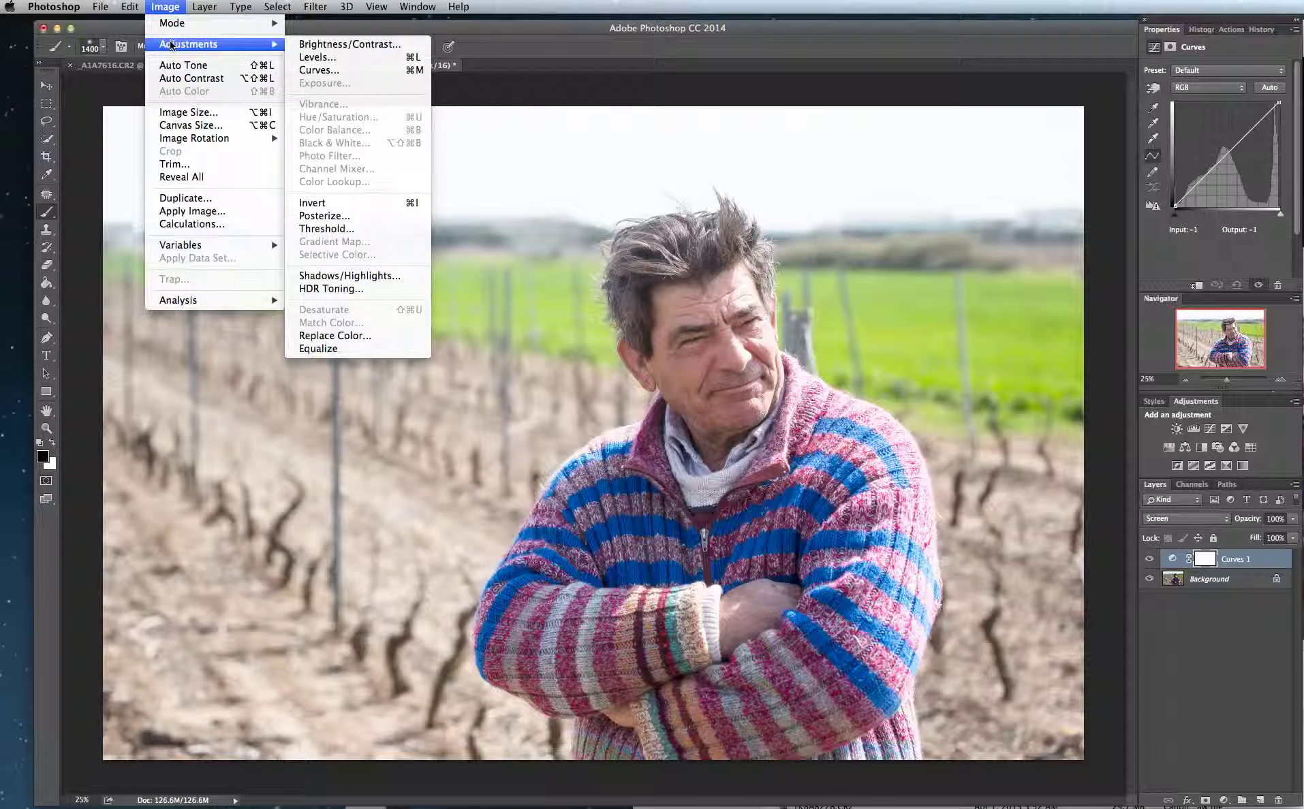
left_click(330, 203)
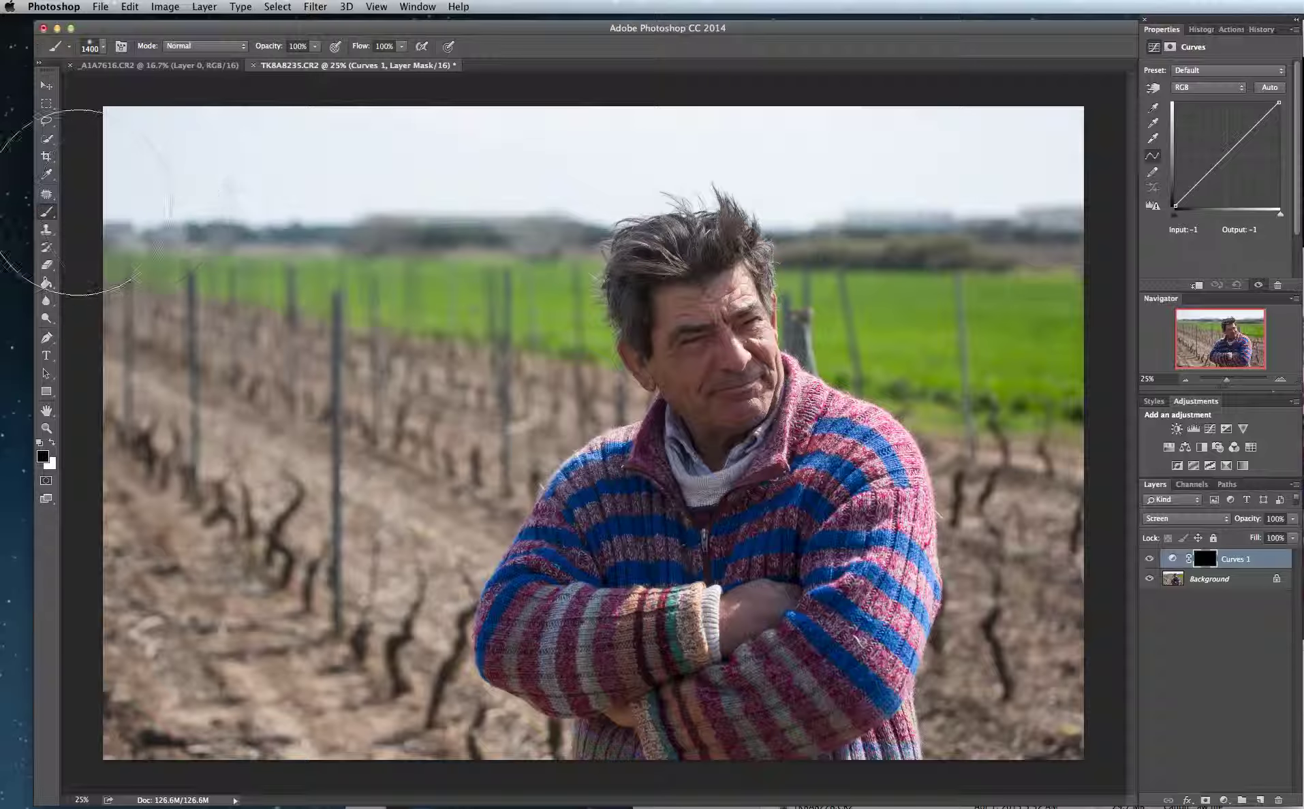
Set the soft brush size to 476 px and make white the foreground colour.
left_click(104, 48)
left_click_drag(189, 89, 172, 88)
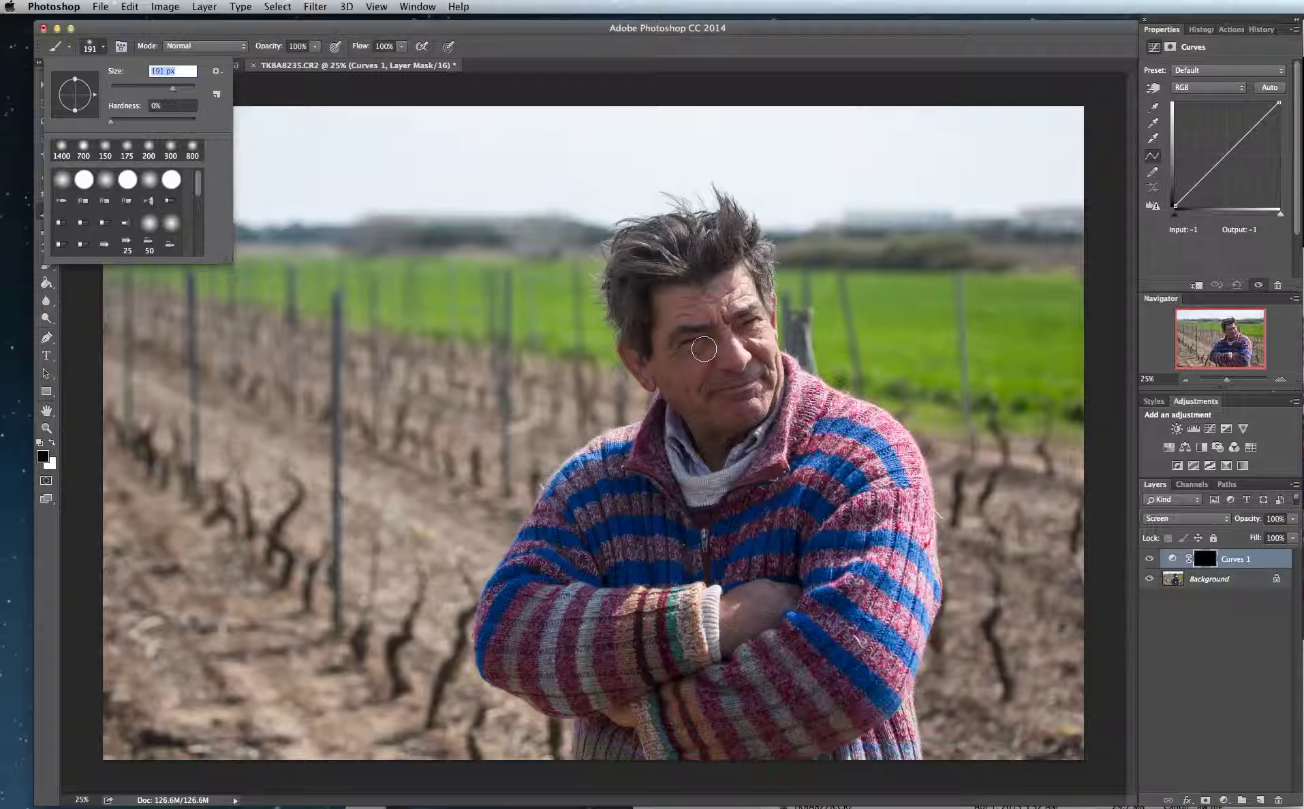
left_click_drag(176, 90, 186, 89)
key("BackSpace")
left_click_drag(187, 88, 189, 92)
left_click(53, 444)
left_click(53, 444)
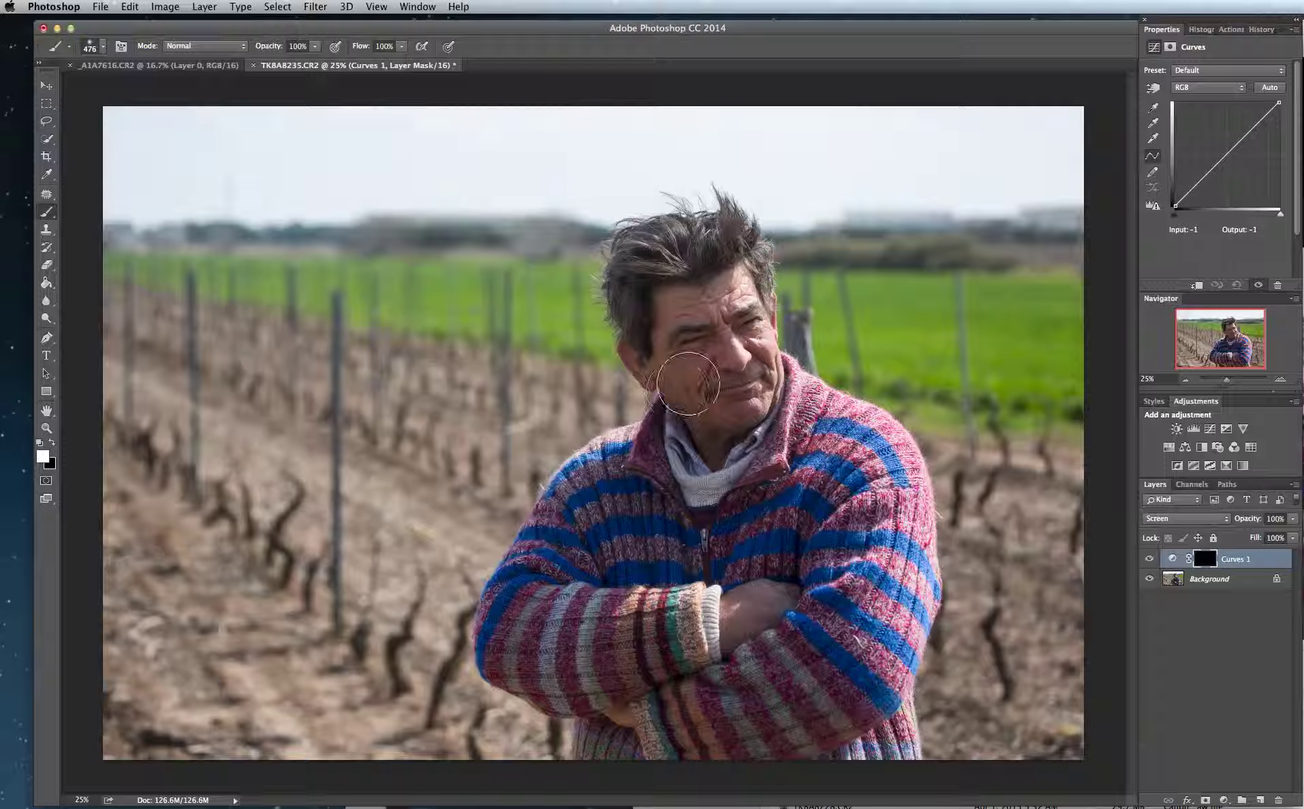
Enlarge the brush to 700 px and paint white on the mask over the man's face, neck and sweater to brighten them.
key("bracketright")
key("bracketright")
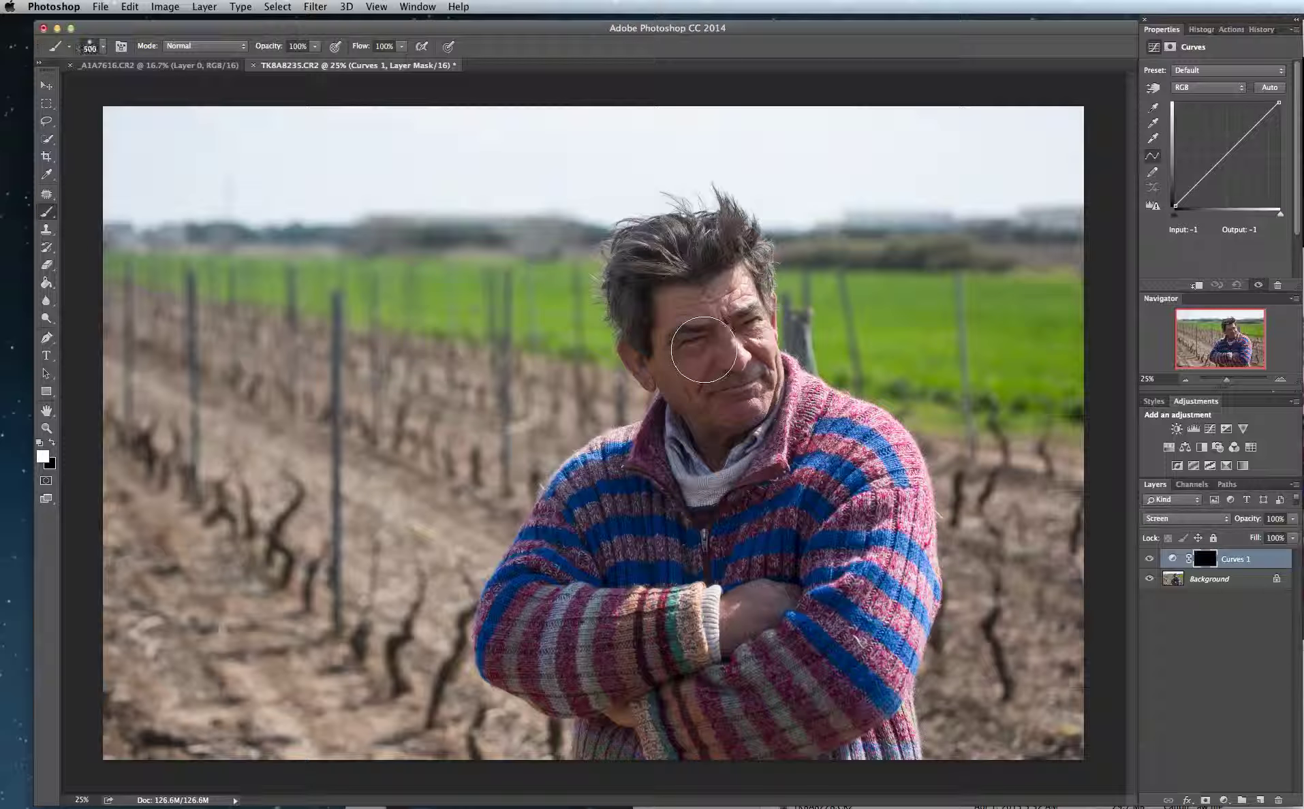
key("bracketright")
mouse_move(687, 335)
left_mouse_down()
mouse_move(689, 361)
mouse_move(749, 310)
mouse_move(735, 322)
left_mouse_up()
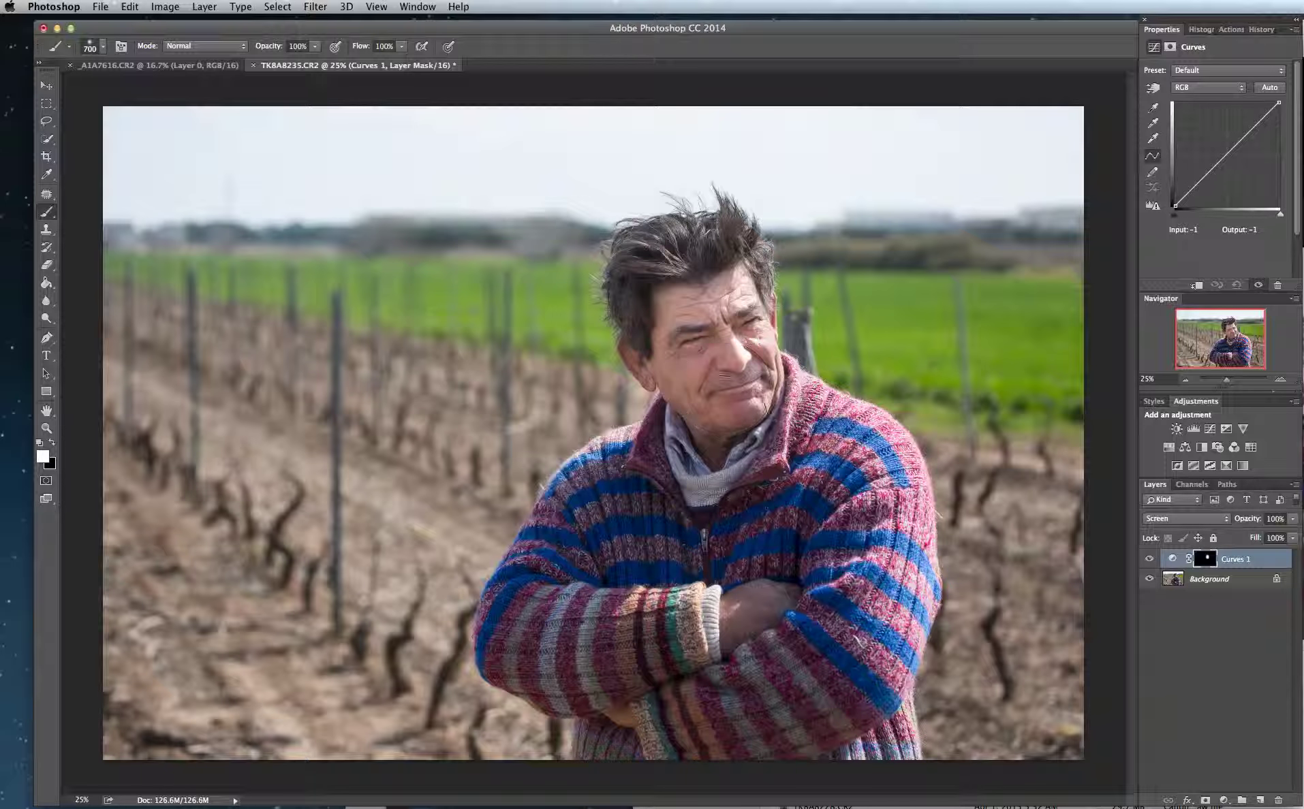
mouse_move(749, 442)
left_mouse_down()
mouse_move(600, 504)
mouse_move(599, 545)
mouse_move(722, 545)
mouse_move(783, 518)
mouse_move(760, 423)
mouse_move(804, 463)
left_mouse_up()
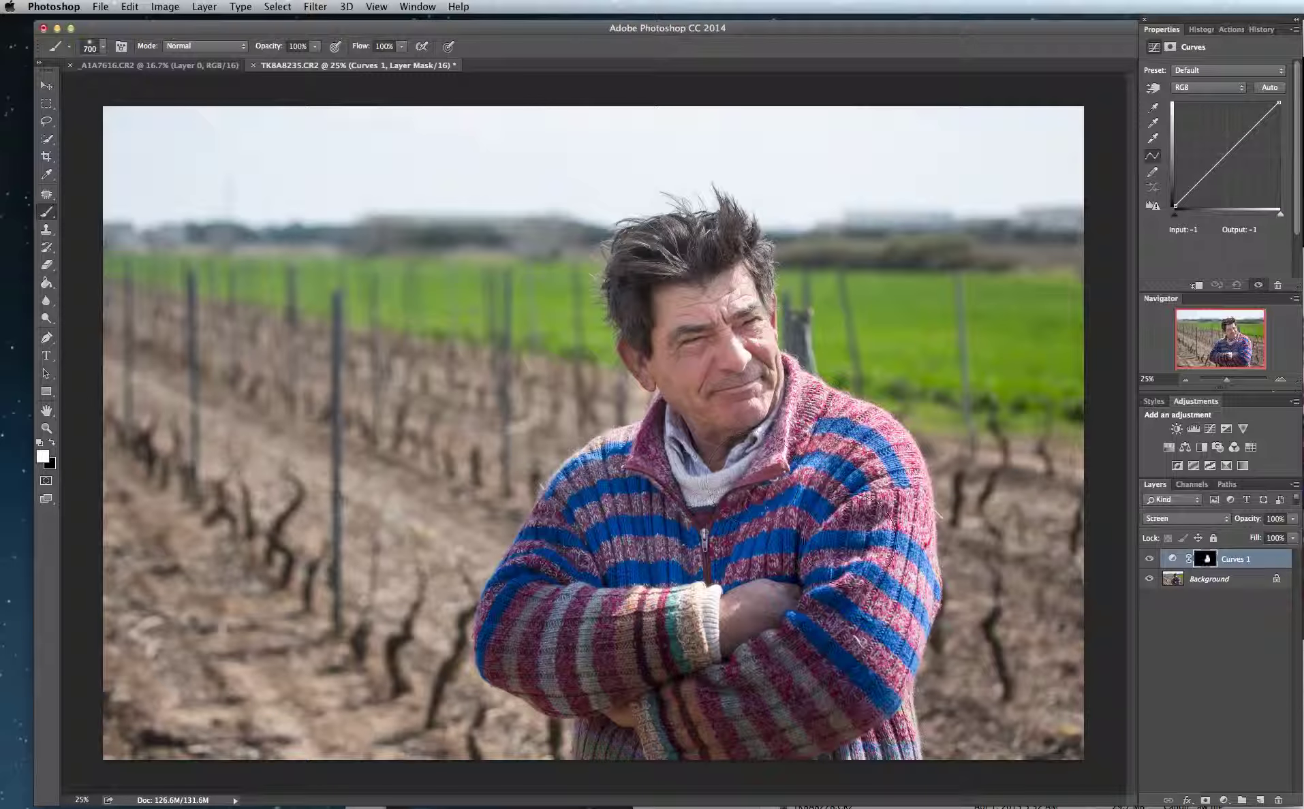
mouse_move(860, 539)
left_mouse_down()
mouse_move(716, 362)
mouse_move(698, 328)
mouse_move(736, 293)
left_mouse_up()
Try the Curves layer at 58% opacity, then restore it to 100%.
left_click(1293, 522)
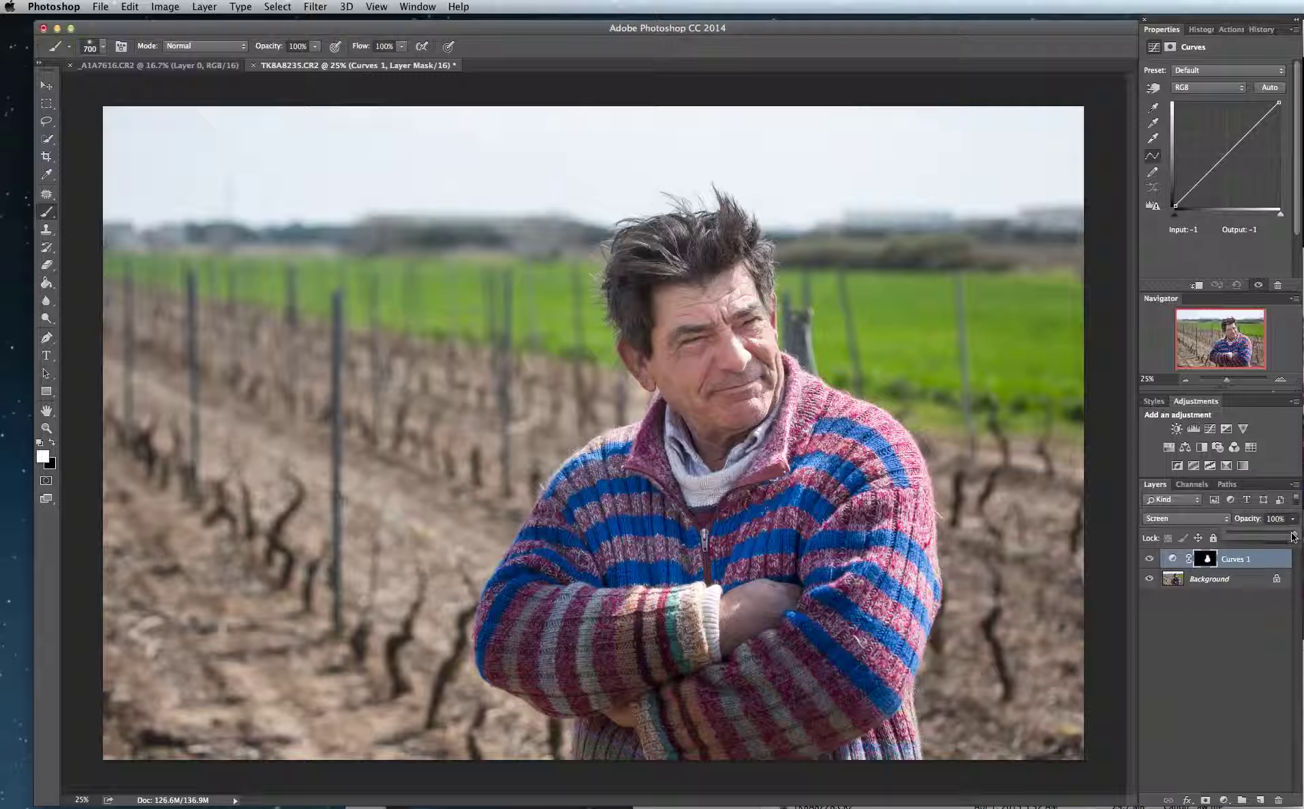
left_click_drag(1294, 537, 1267, 534)
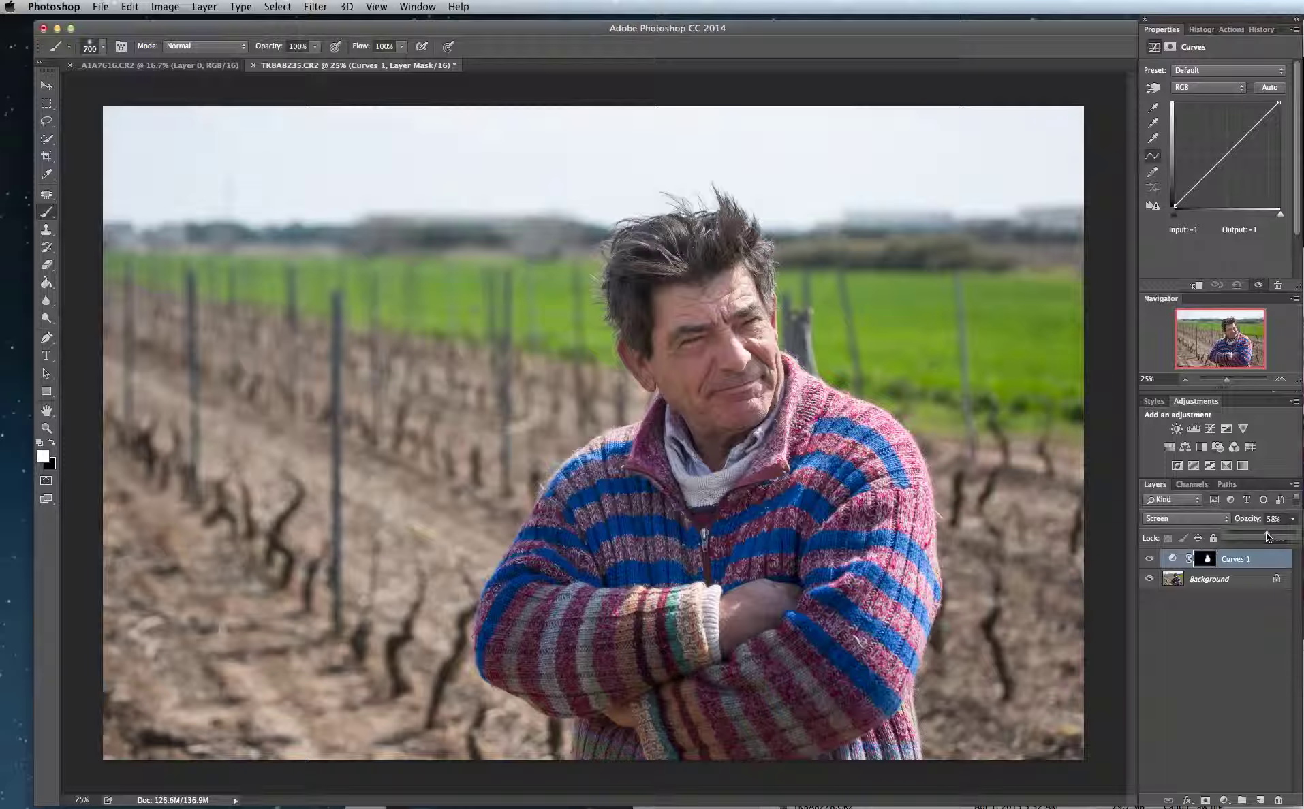
left_click_drag(1271, 536, 1300, 539)
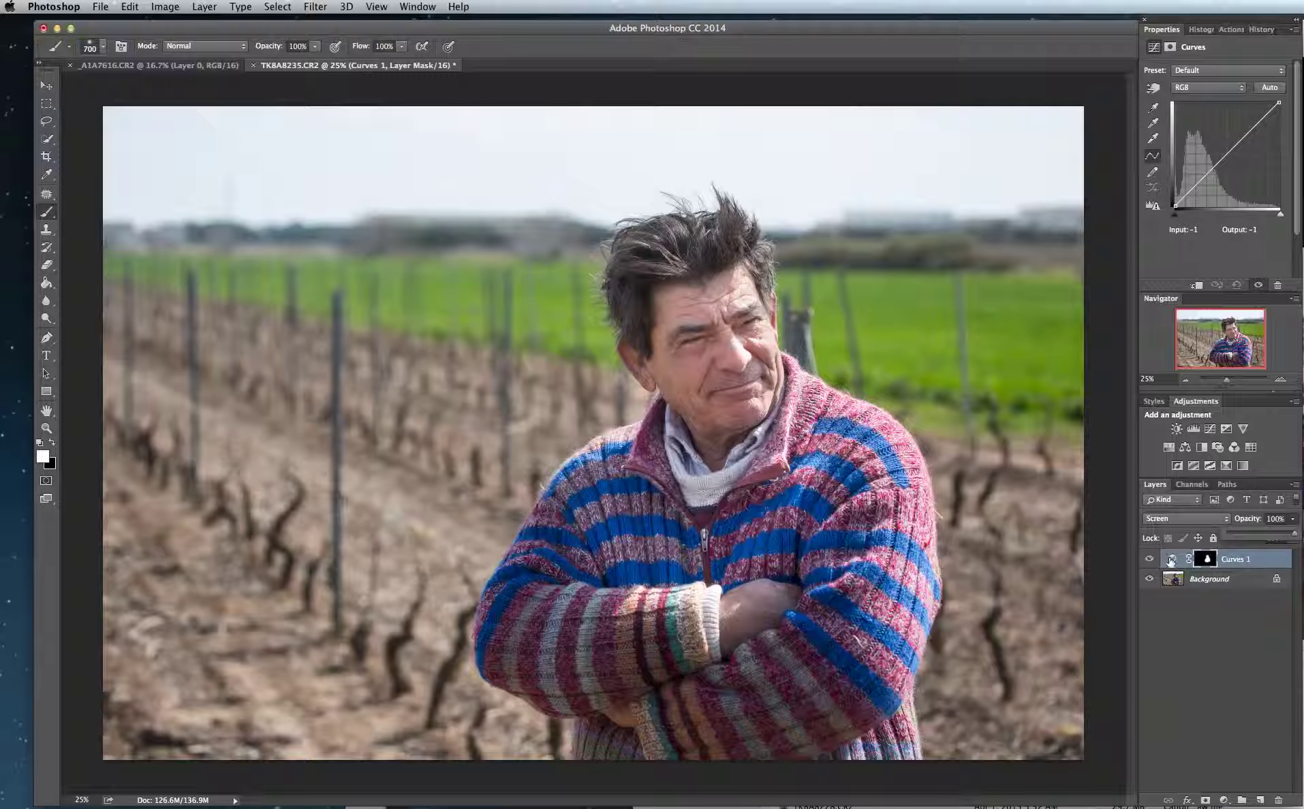
Delete the Curves adjustment layer set to Screen.
left_click(1244, 561)
key("BackSpace")
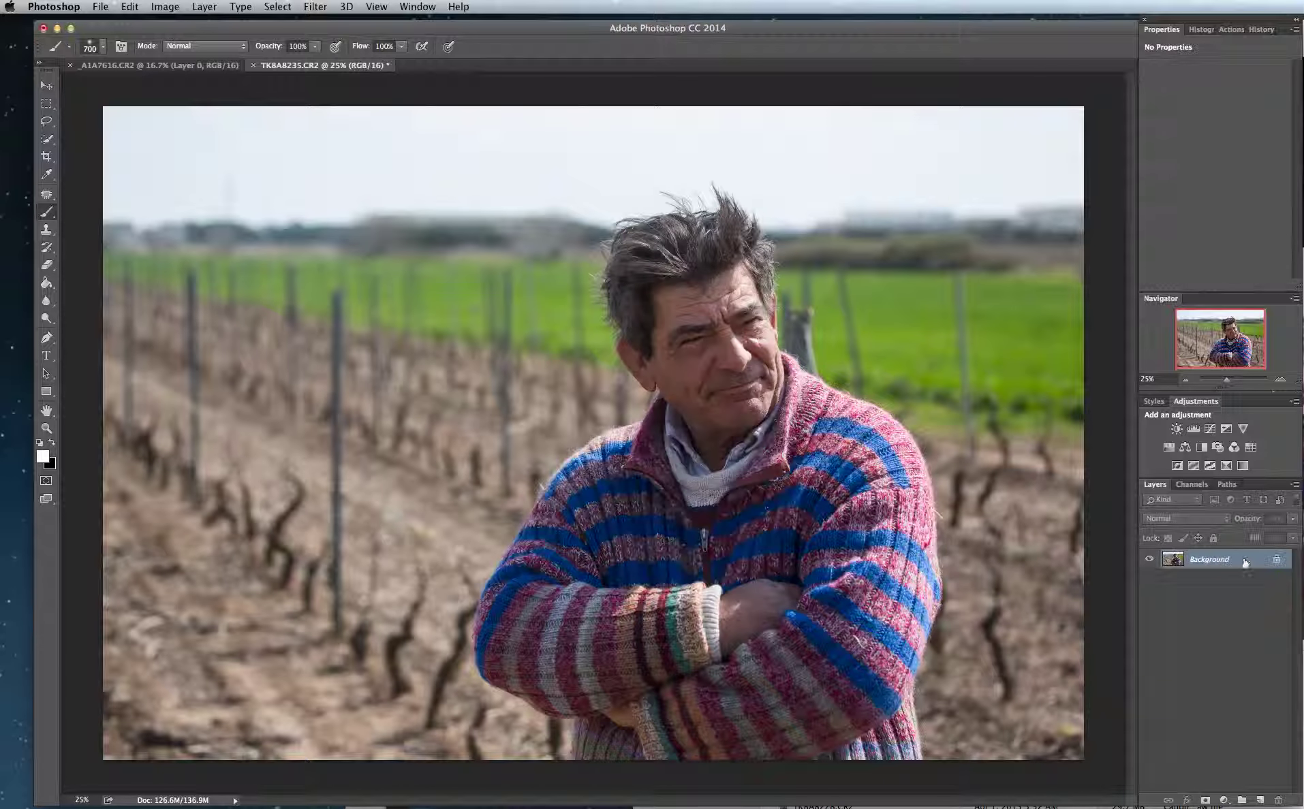
Add a new Curves adjustment layer in Multiply blend mode and invert its mask to black.
left_click(1210, 429)
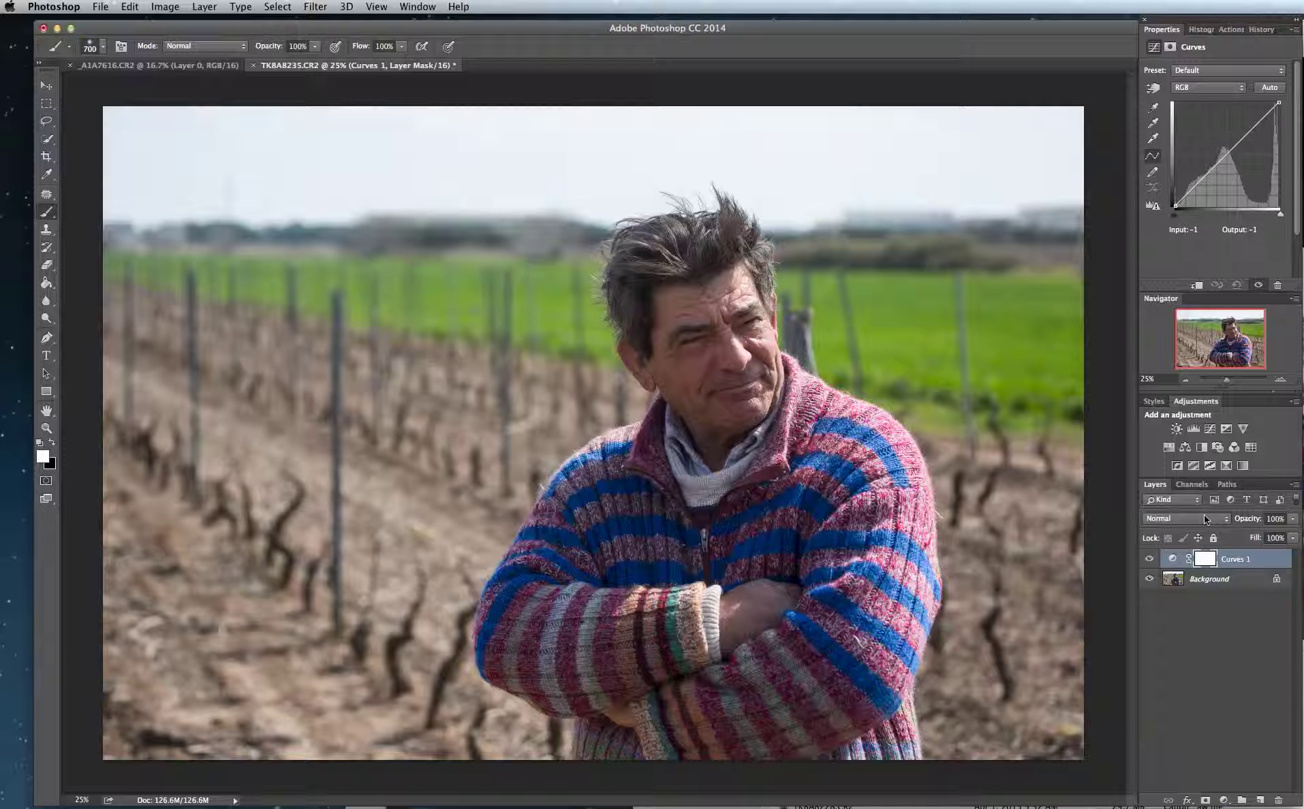
left_click(1208, 523)
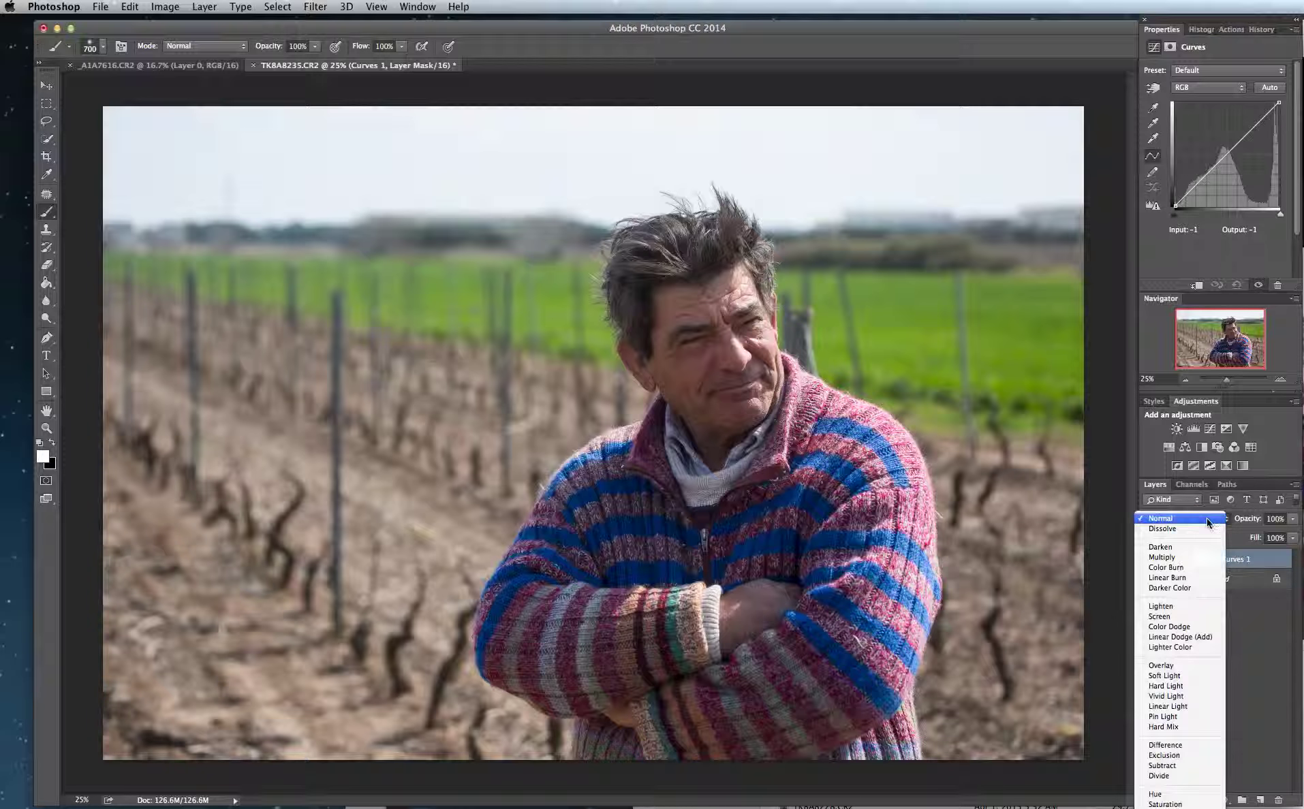
left_click(1183, 558)
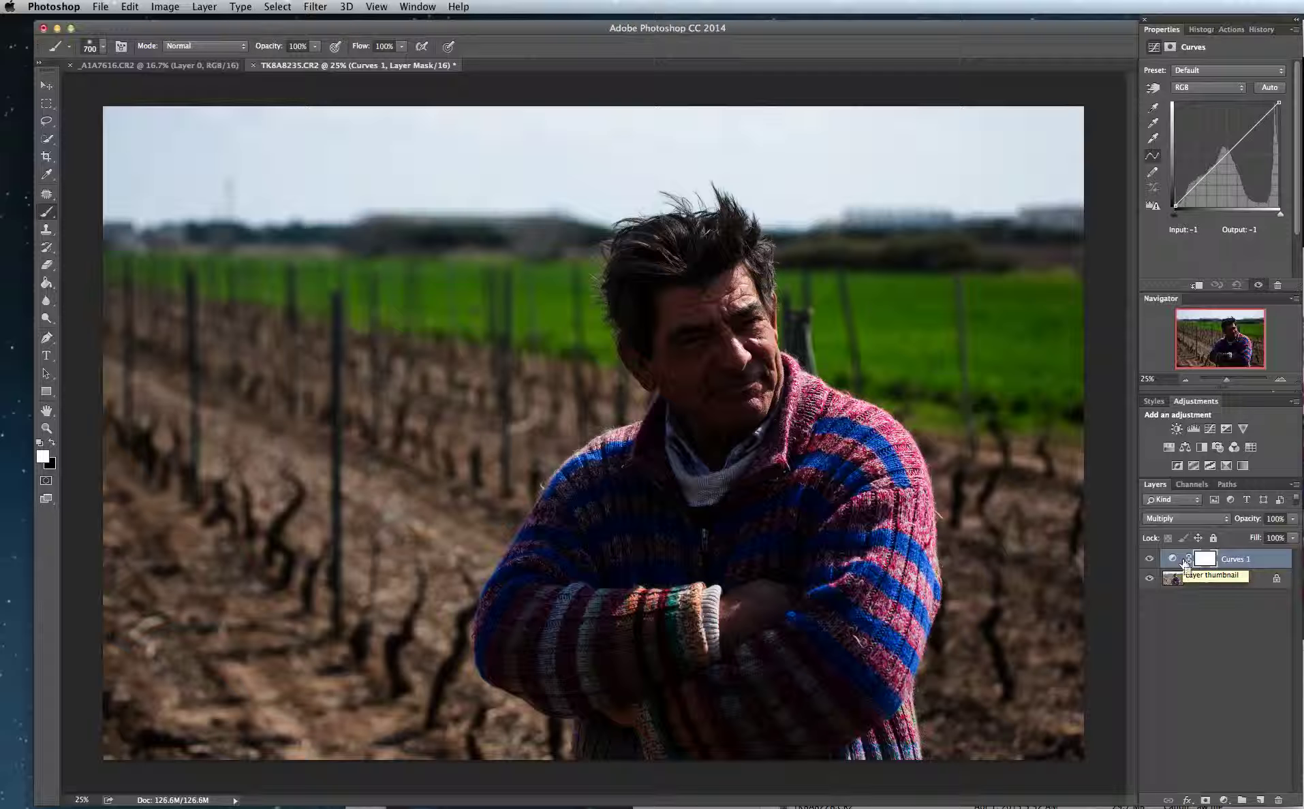
key("super+i")
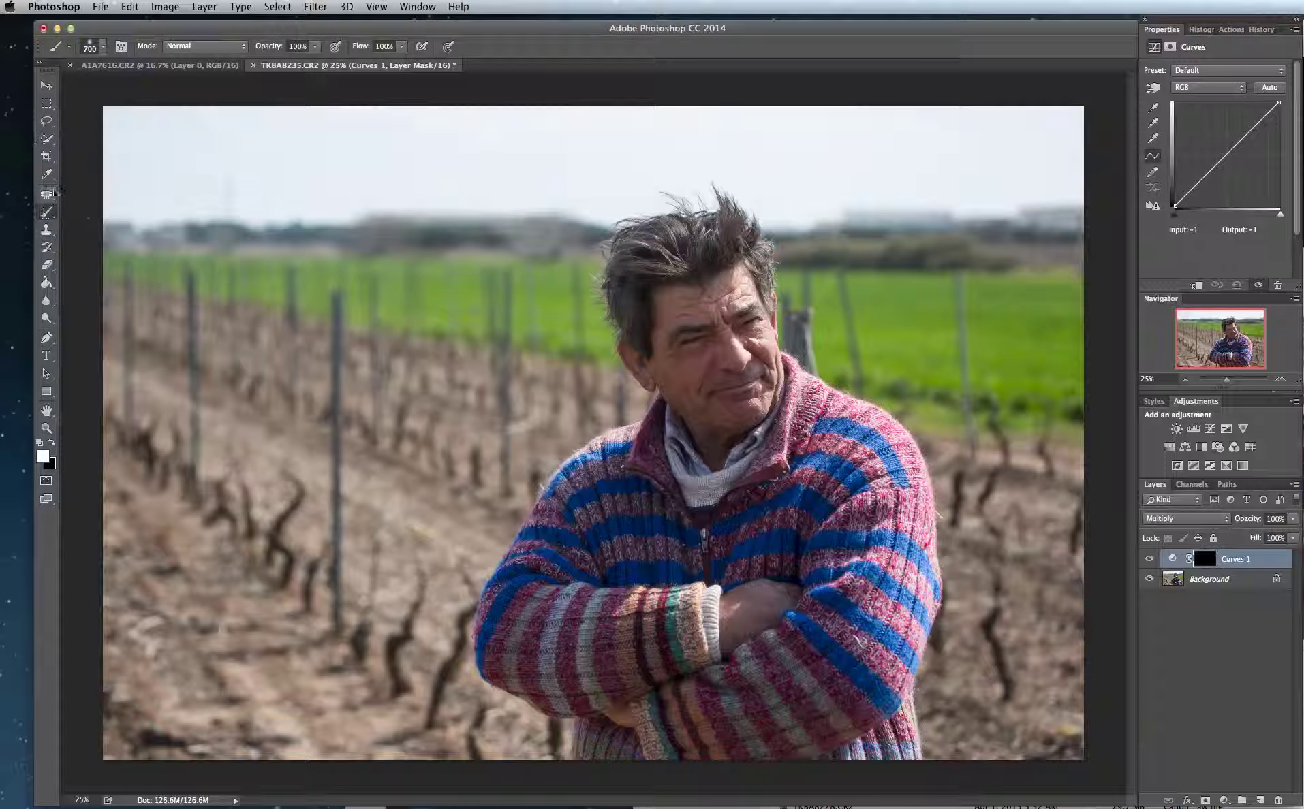
Enlarge the soft brush to 2120 px and paint white on the mask over the photo's lower-right corner to darken it.
left_click(102, 47)
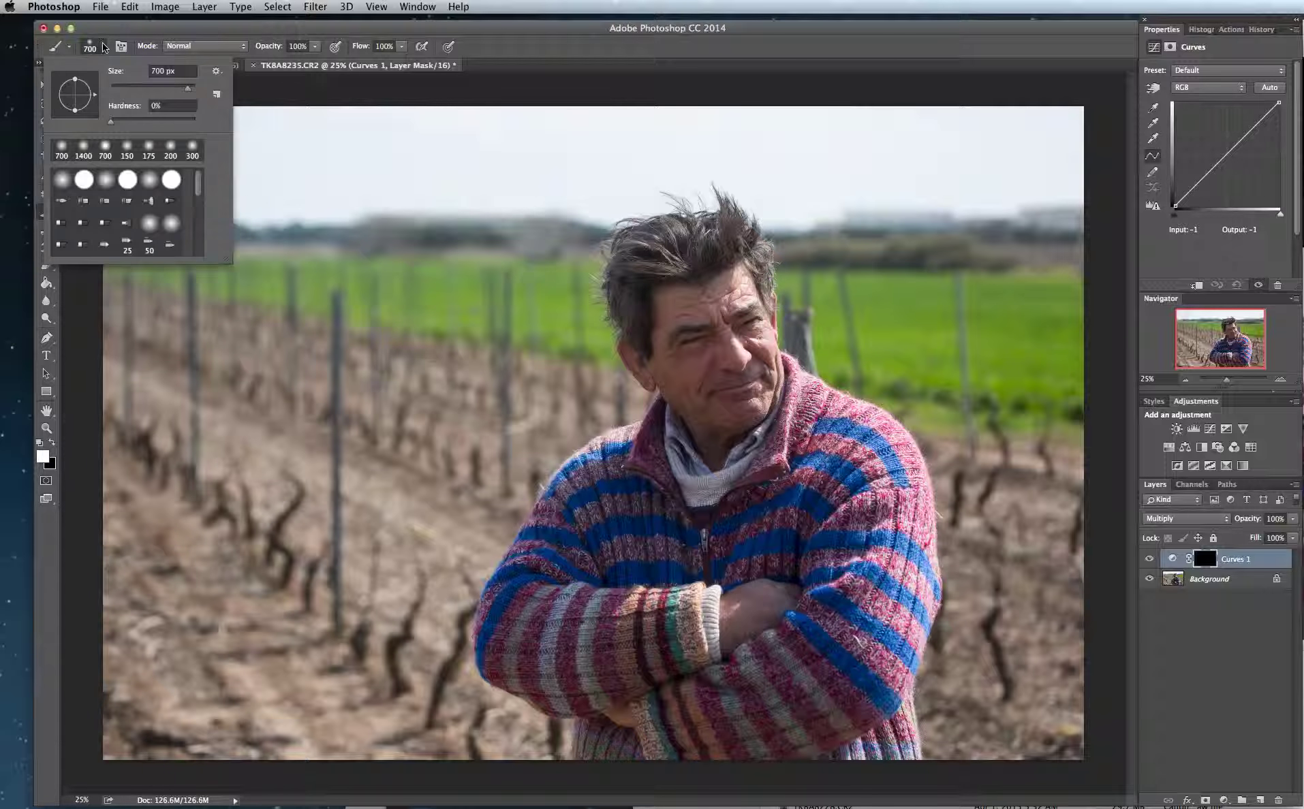
left_click_drag(190, 91, 191, 90)
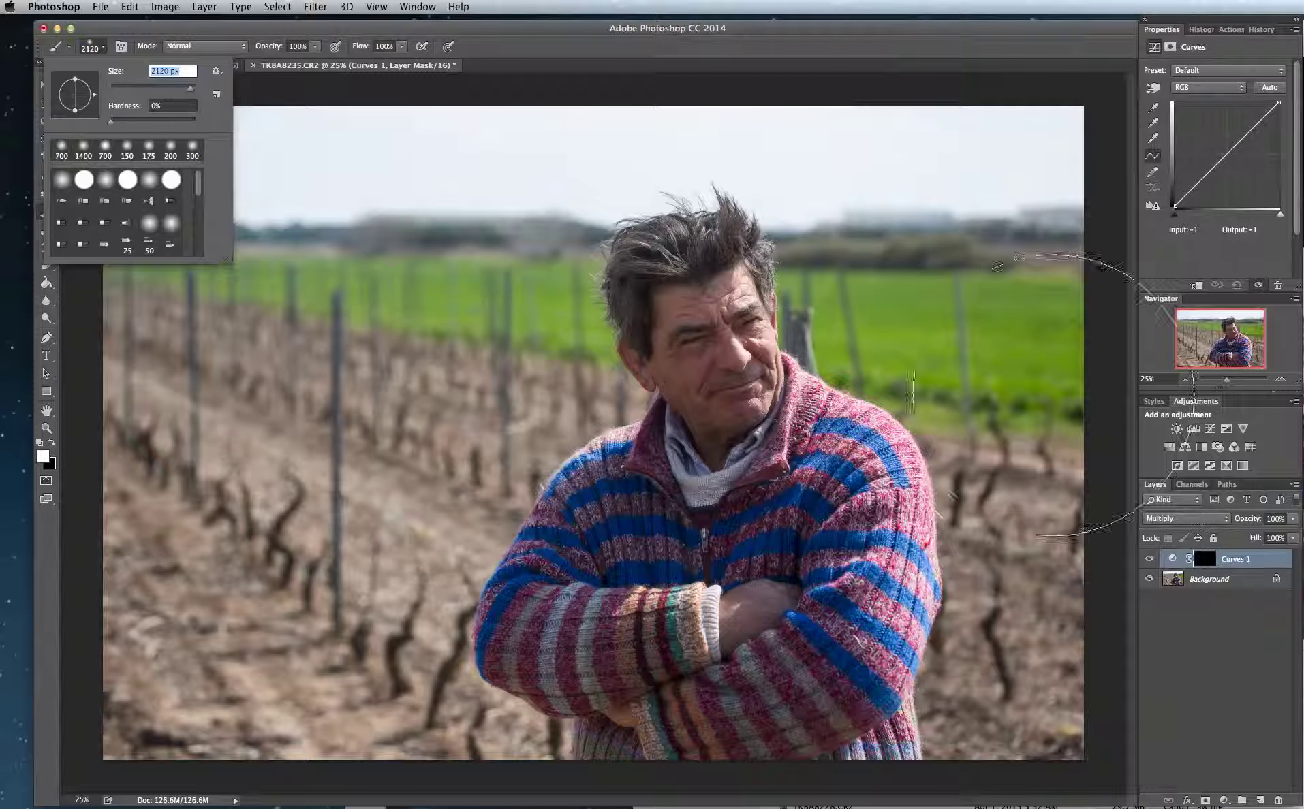
key("Return")
left_click(1013, 656)
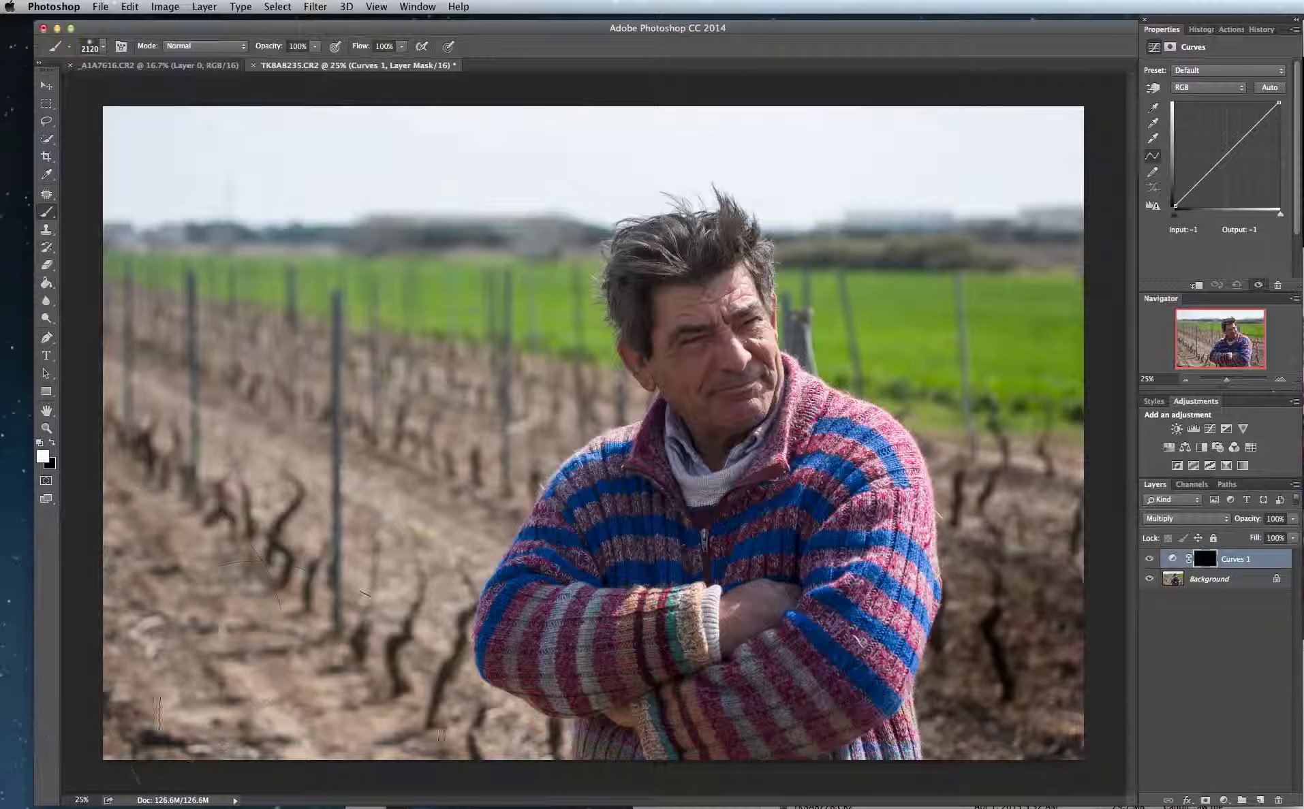